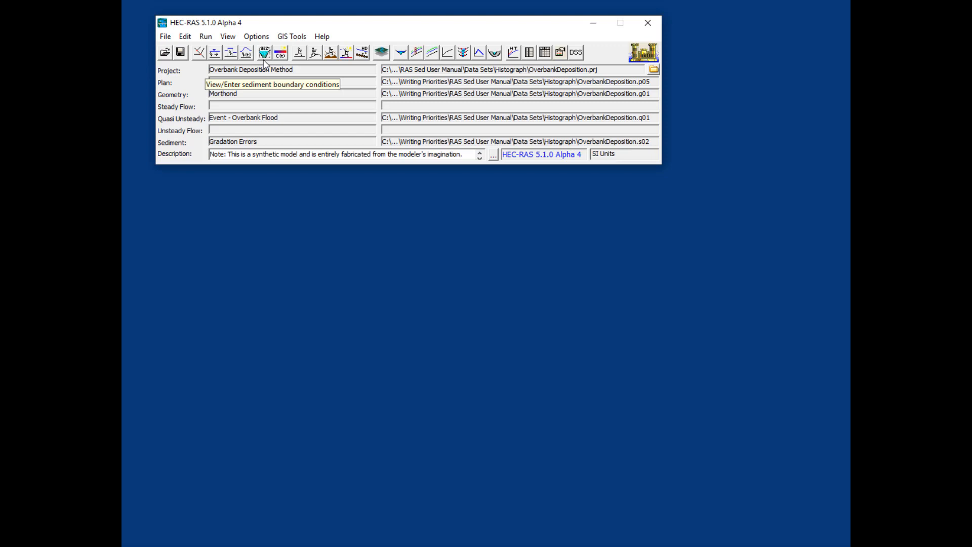
Open the sediment data editor and its bed gradation editor.
click(263, 53)
click(264, 60)
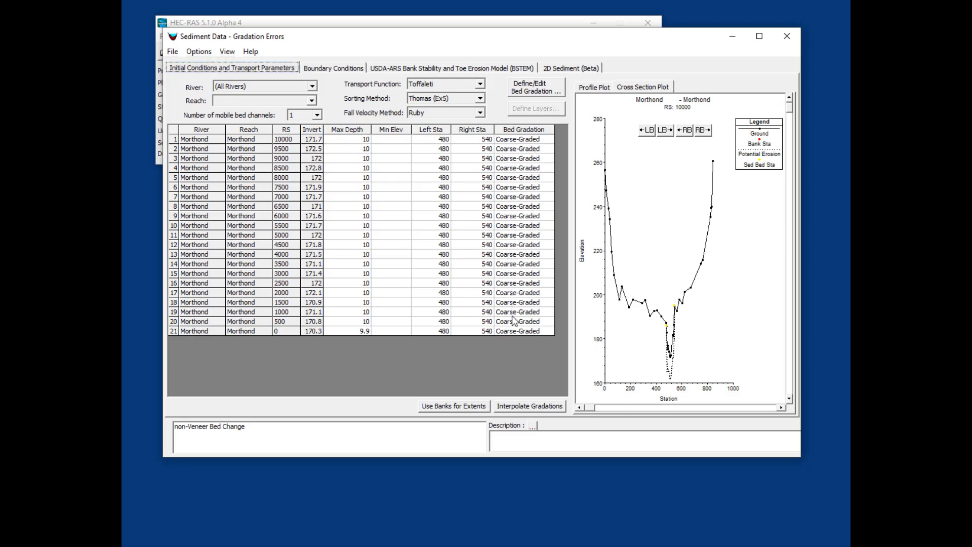
click(557, 91)
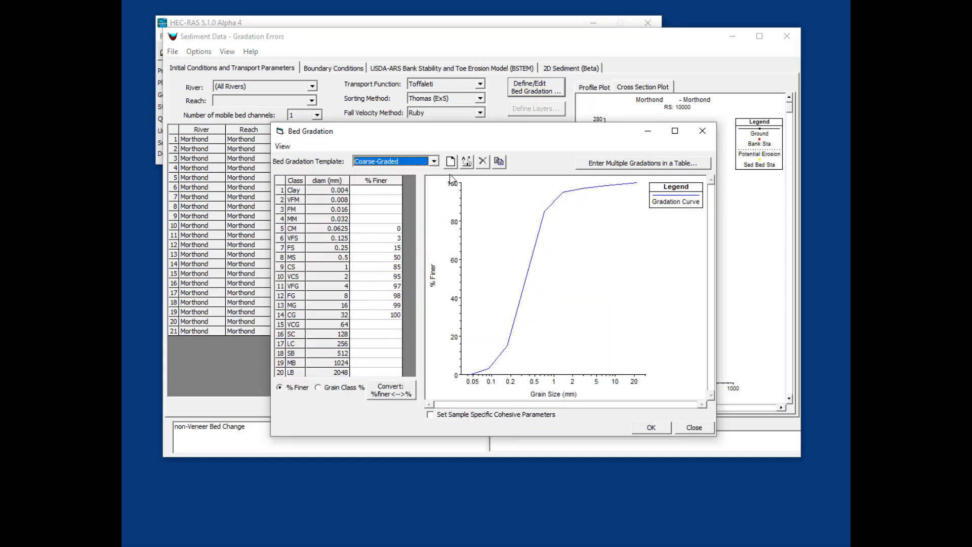
Enable sample-specific cohesive parameters for the Coarse-Graded bed gradation template.
click(434, 162)
click(436, 162)
drag(483, 137, 491, 242)
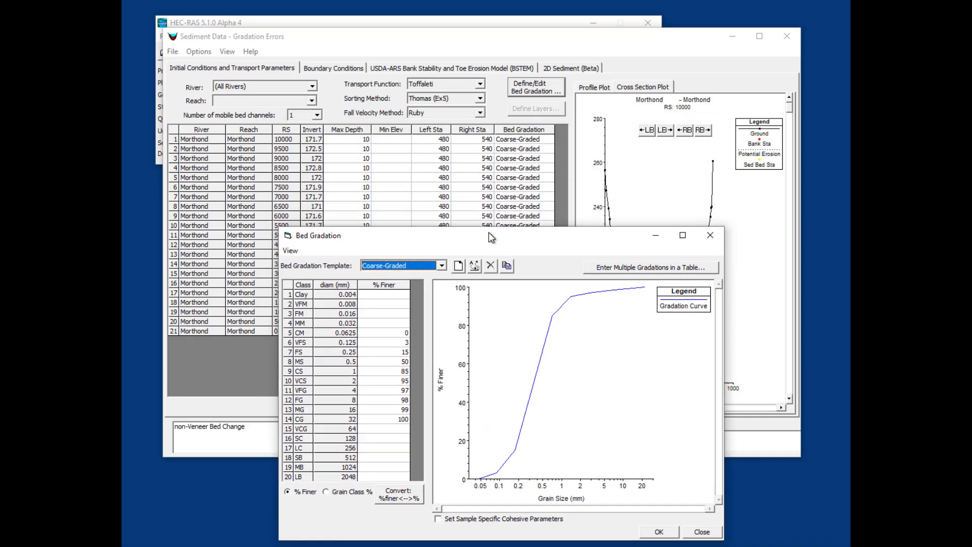
click(548, 150)
click(549, 150)
click(549, 150)
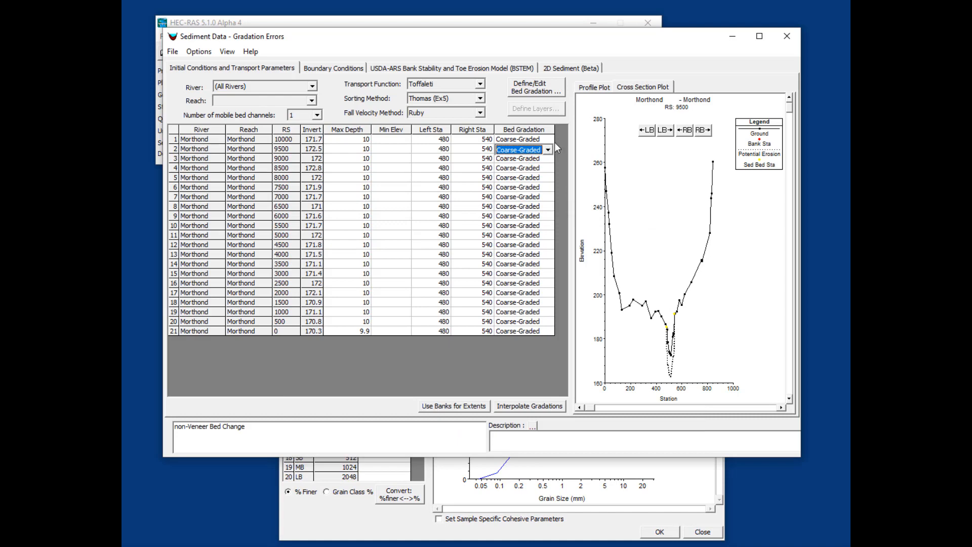
click(551, 518)
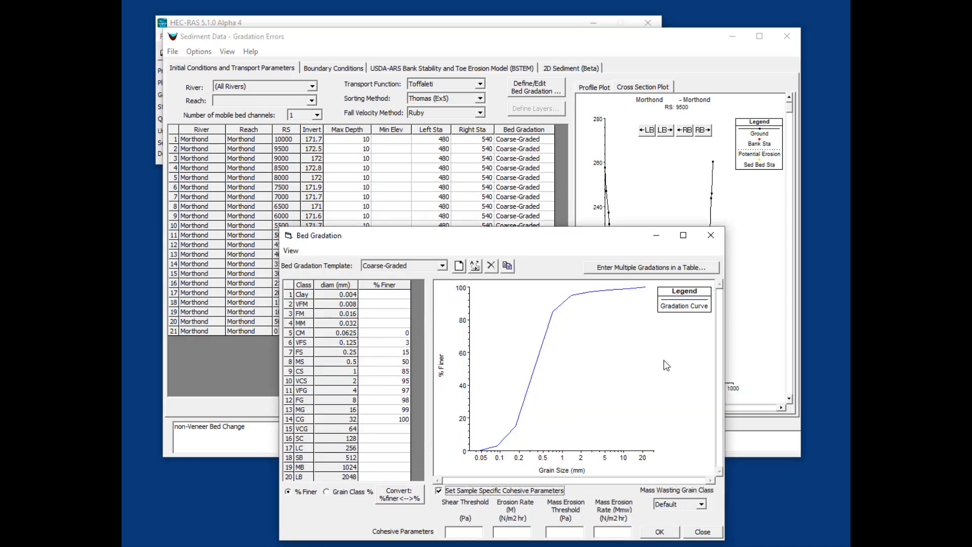
Open the rating curve boundary condition at river station 10000.
click(360, 68)
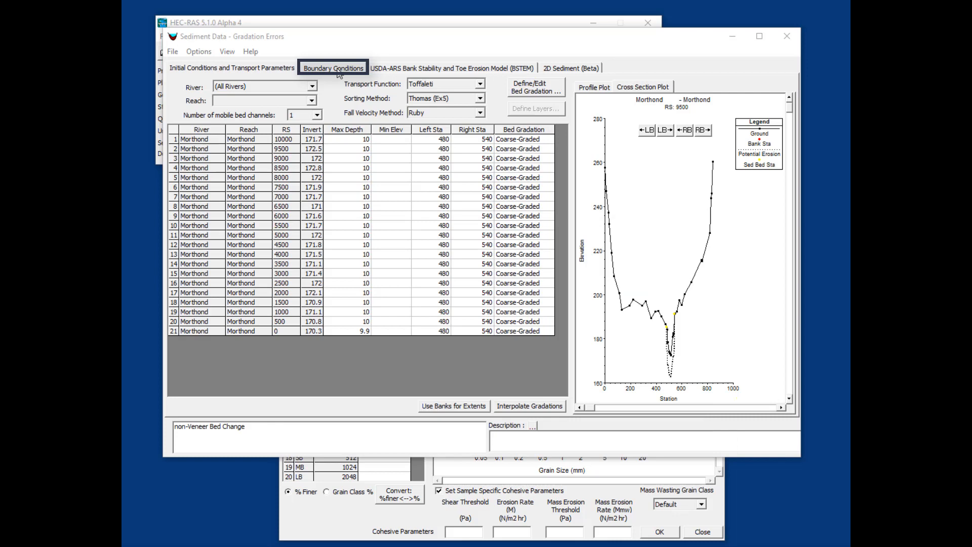
click(339, 71)
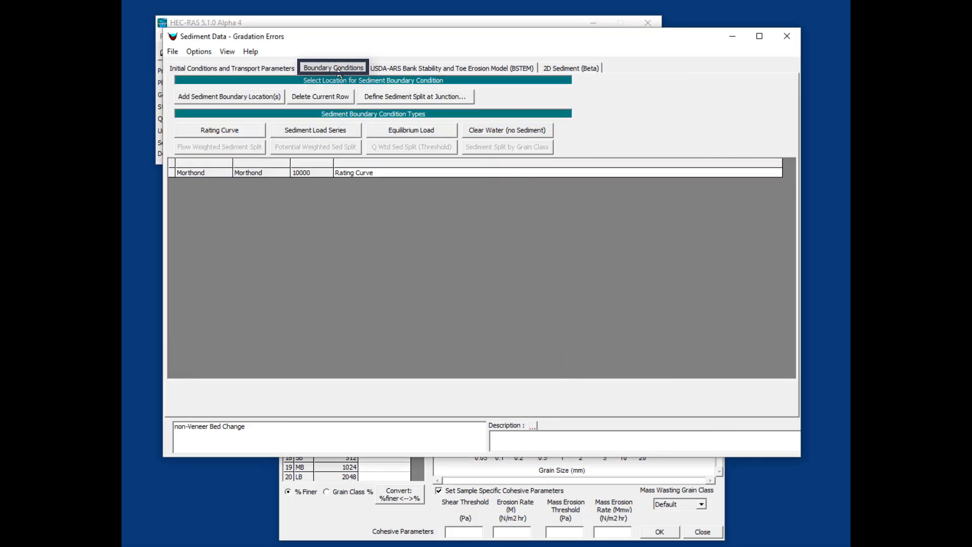
double_click(394, 171)
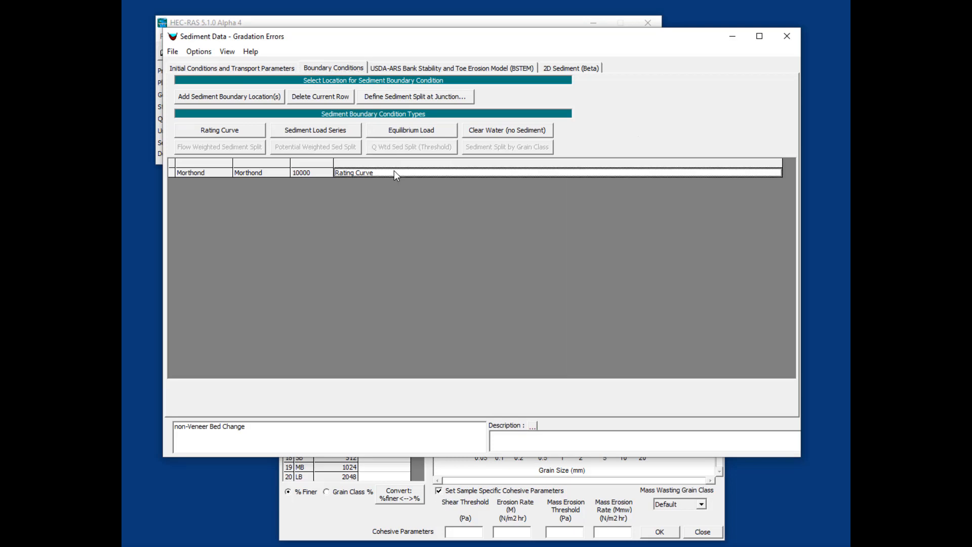
drag(433, 306, 469, 150)
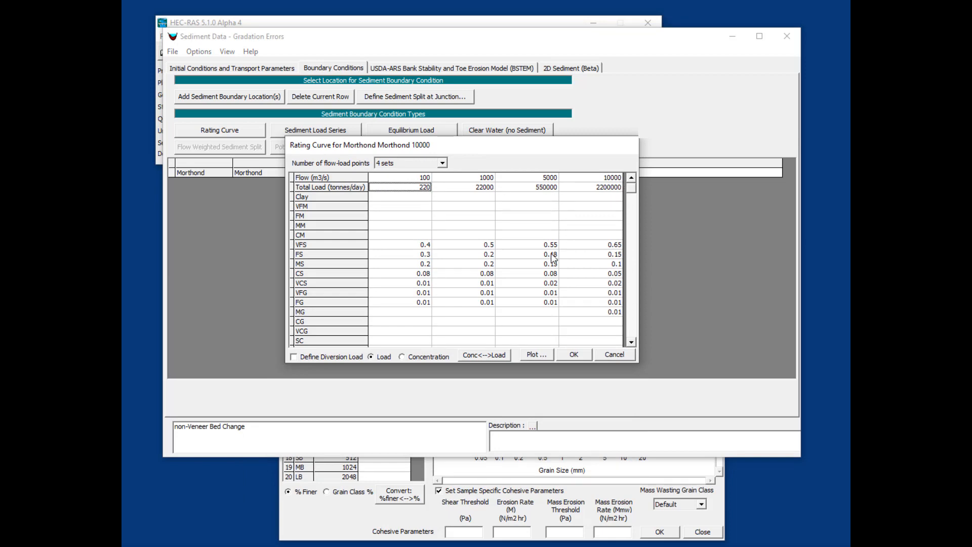
Convert the rating curve between concentration and load twice and accept it.
click(491, 354)
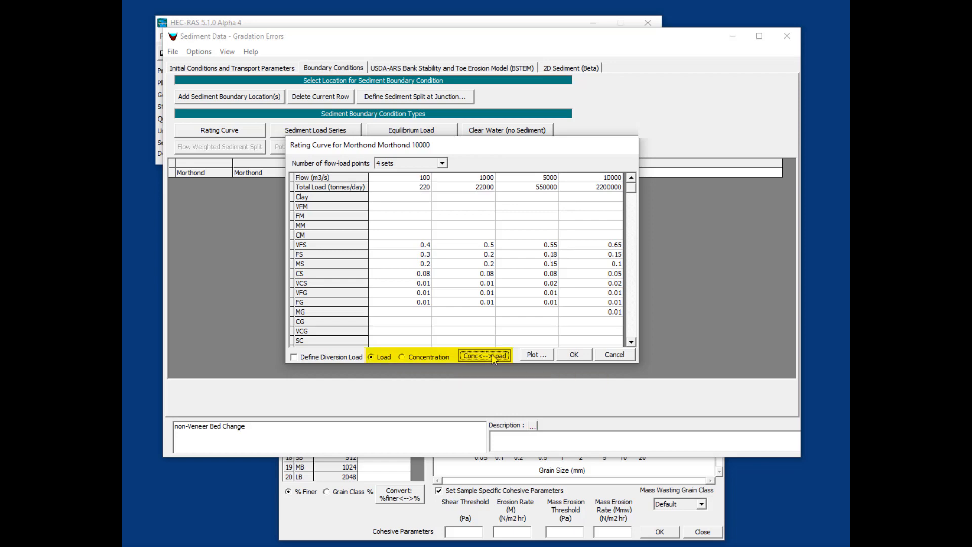
click(492, 354)
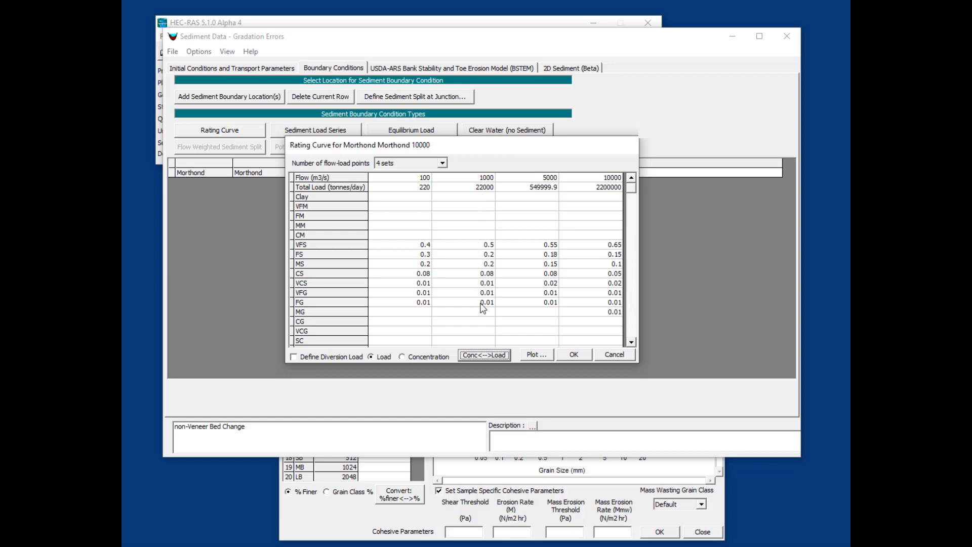
click(574, 355)
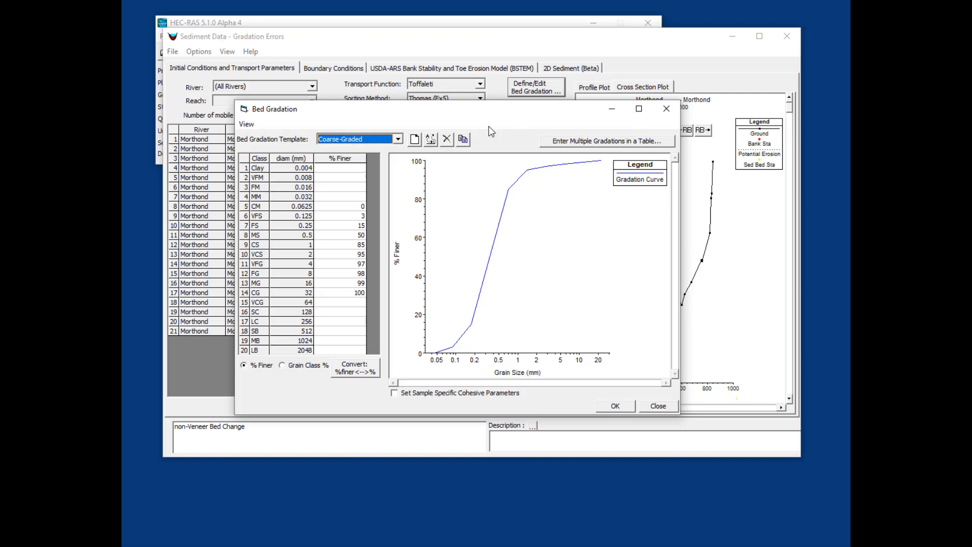
Copy the Coarse-Graded bed gradation as a new sample named skip.
click(464, 141)
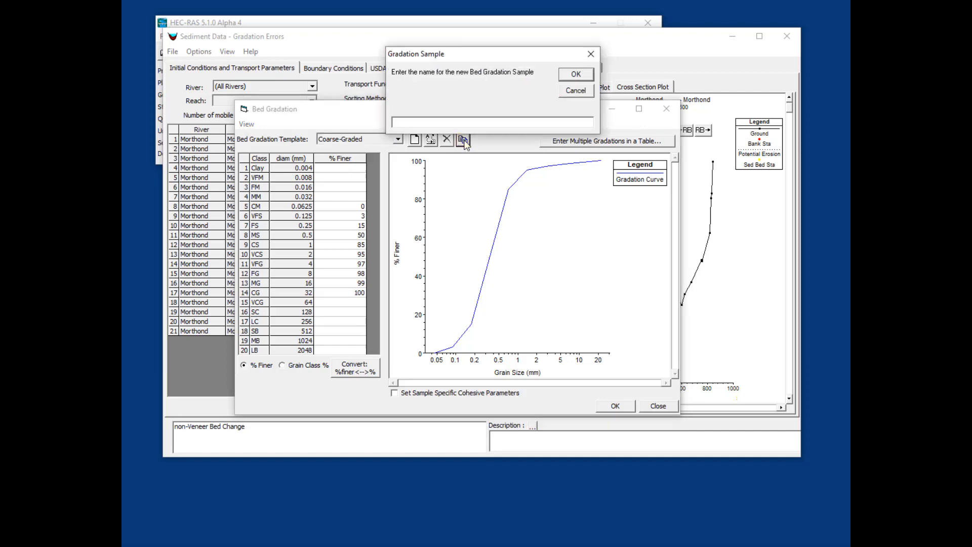
text(skip)
key(Return)
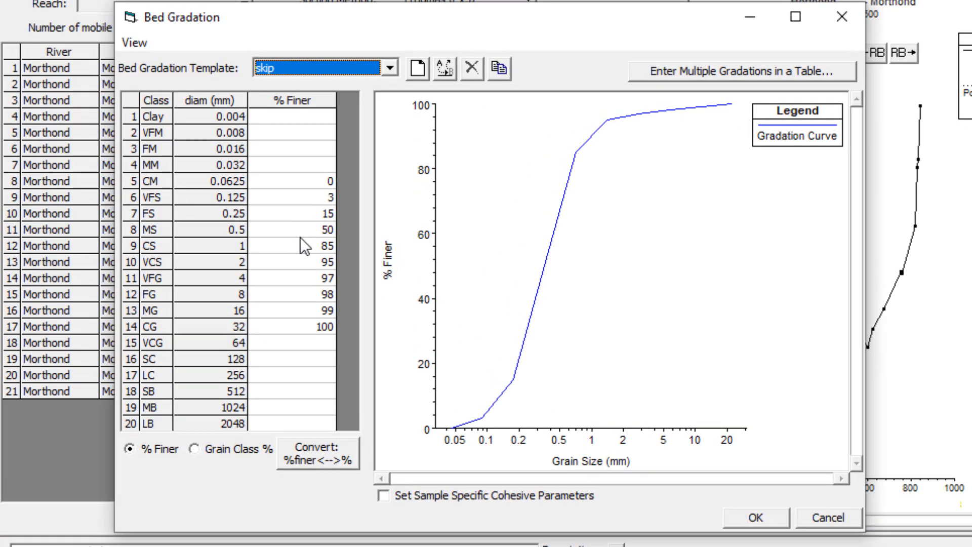
Clear the percent finer values for the VFS, MS, VCS and FG classes in skip and accept.
click(325, 198)
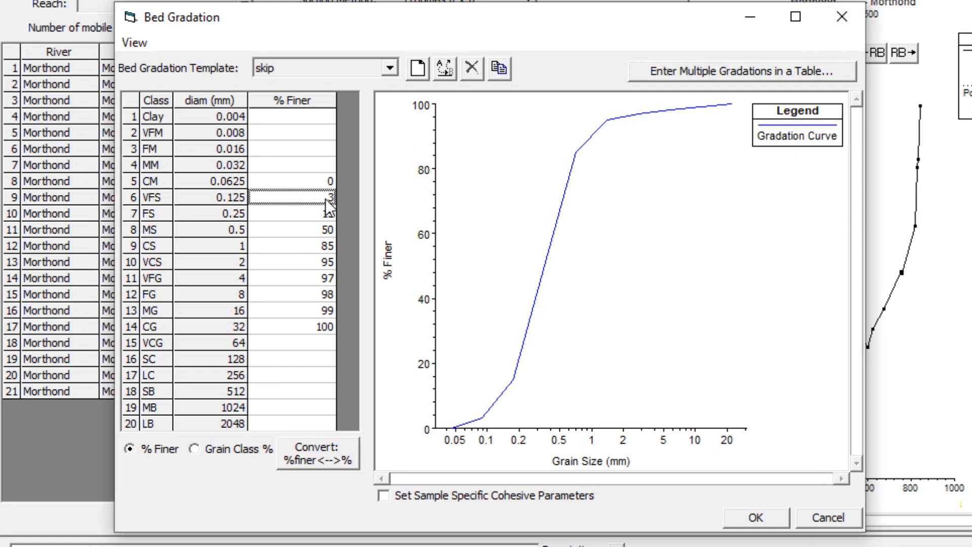
key(Delete)
click(324, 230)
key(Delete)
click(325, 262)
click(327, 290)
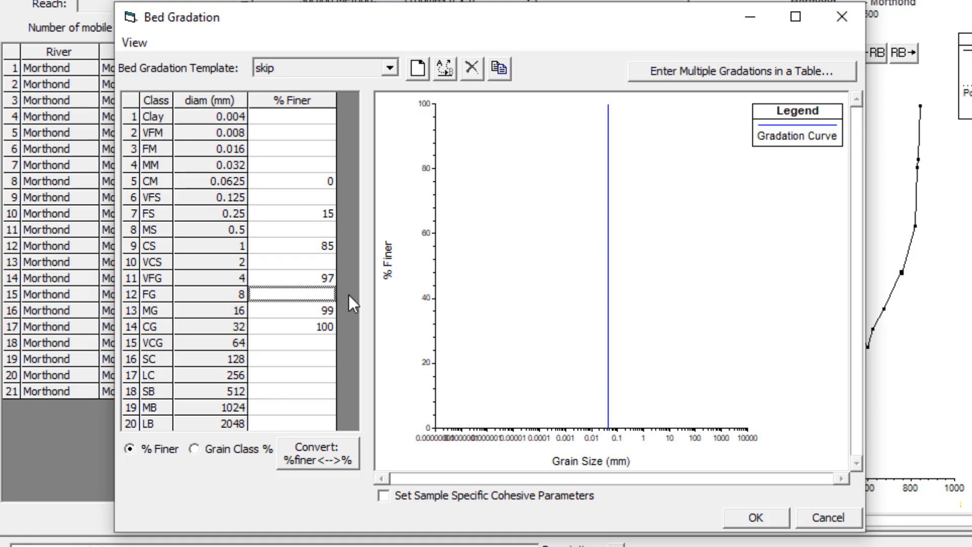
click(307, 342)
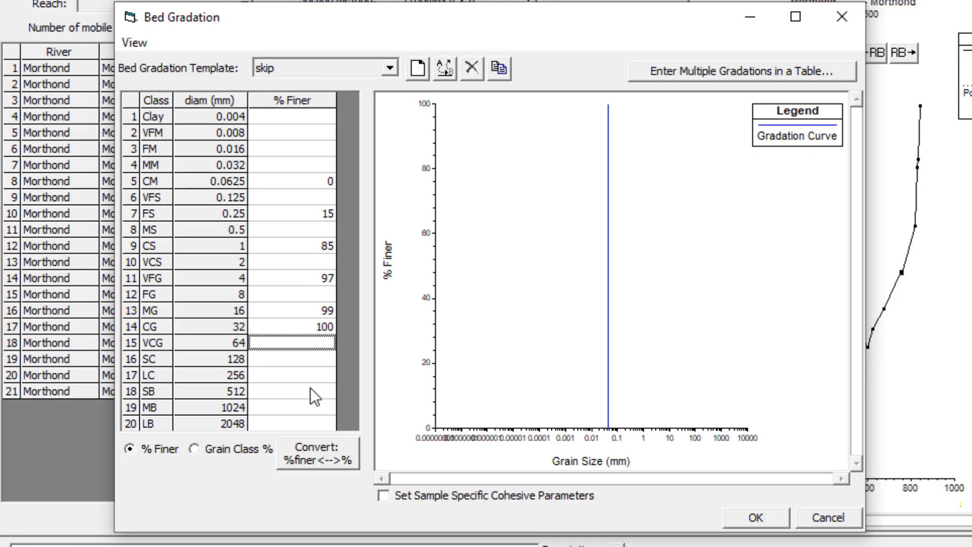
click(770, 523)
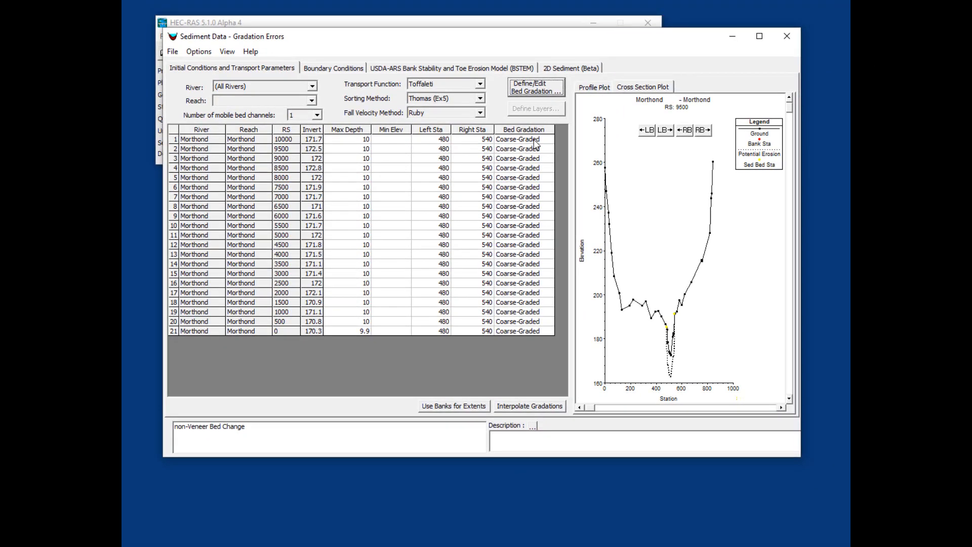
Assign the skip gradation to every cross section's bed gradation.
click(534, 141)
click(534, 141)
click(545, 157)
drag(554, 143, 544, 391)
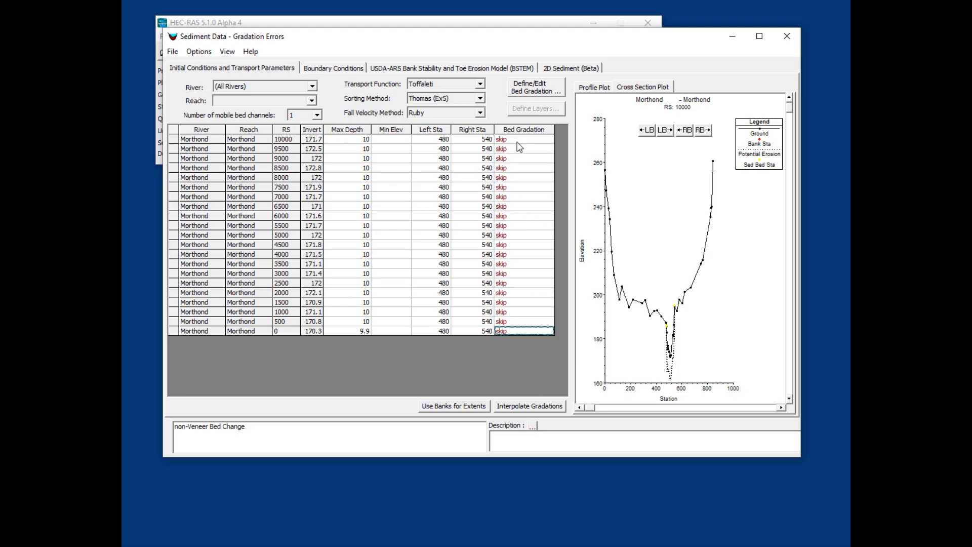
Review the rating curve boundary condition at river station 10000.
click(338, 69)
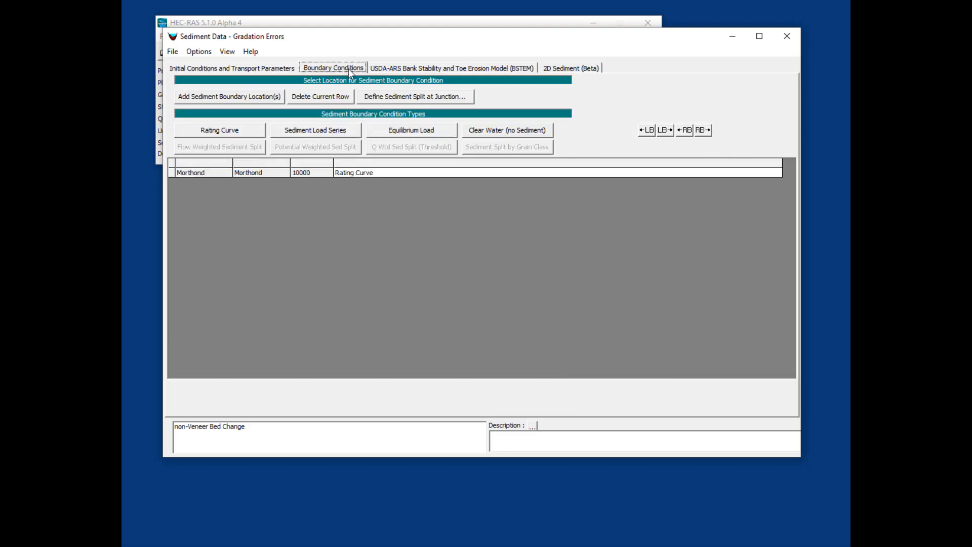
click(375, 173)
double_click(376, 172)
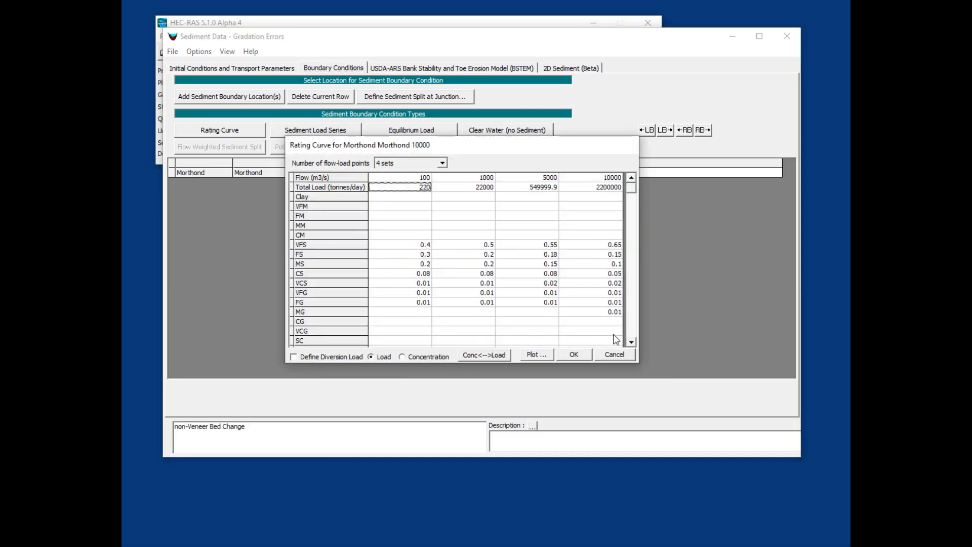
click(574, 355)
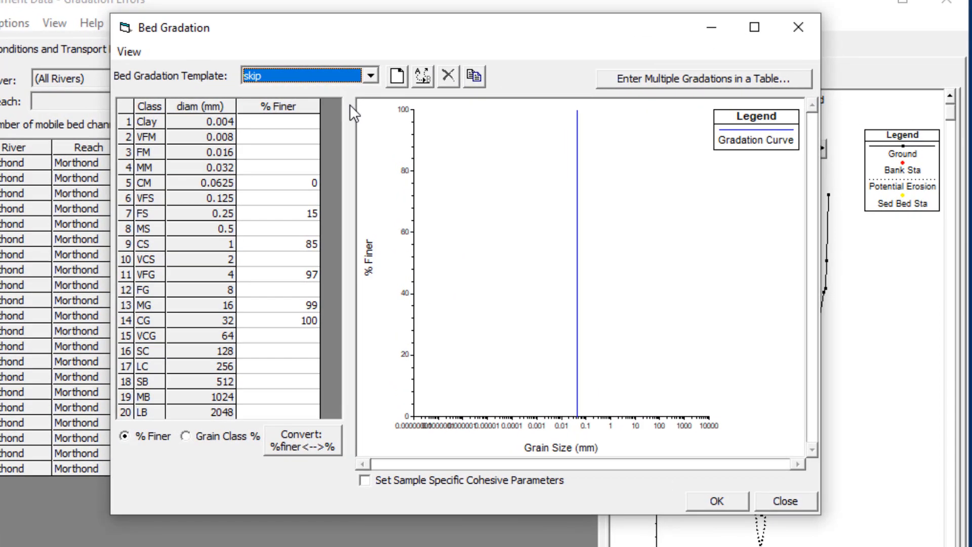
Examine the percent finer entries of the skip bed gradation.
click(304, 197)
key(Down)
key(Down)
click(312, 260)
click(305, 291)
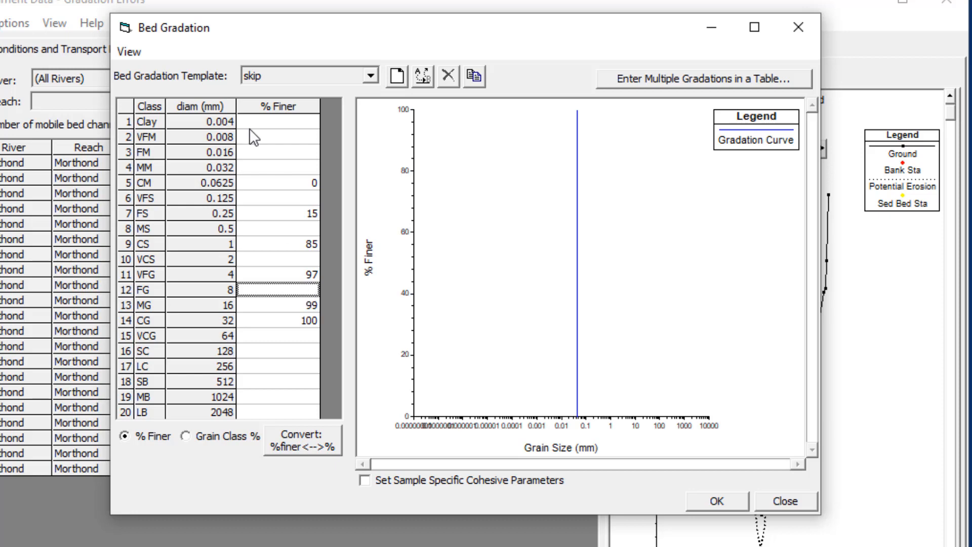
click(286, 217)
click(287, 241)
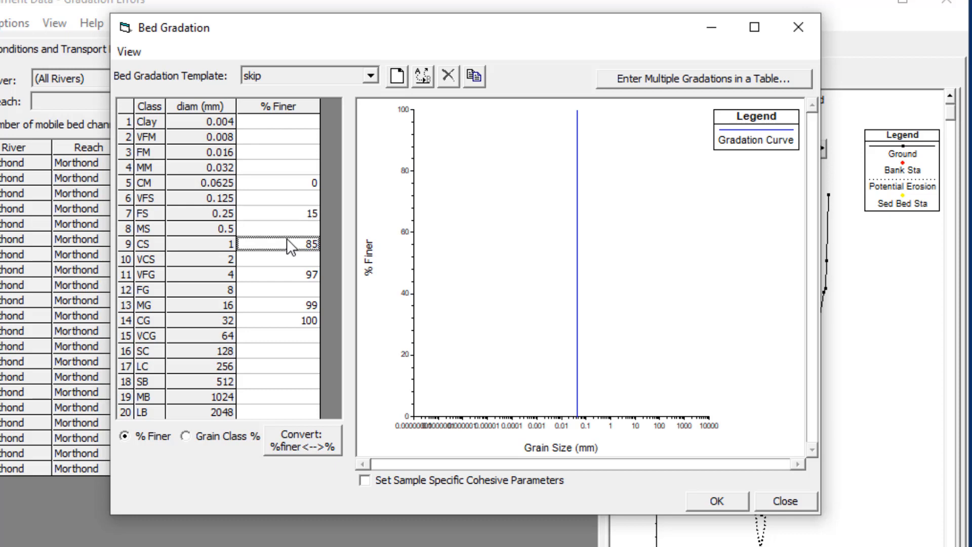
click(302, 279)
click(306, 310)
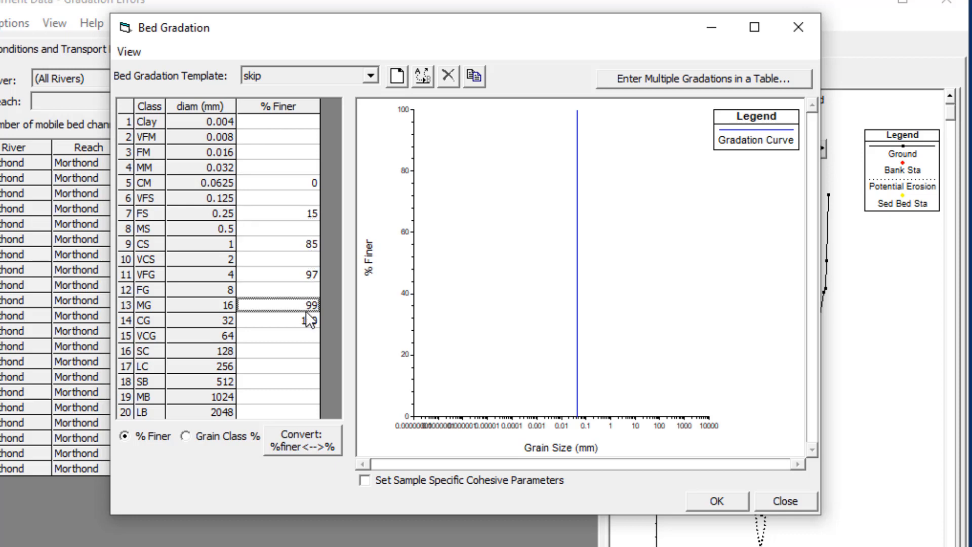
click(291, 196)
click(297, 228)
click(302, 293)
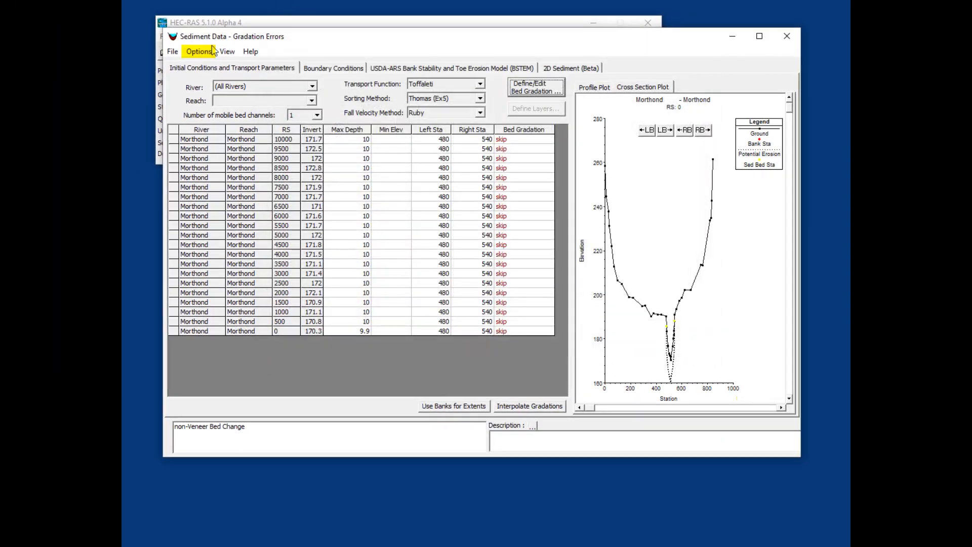
Open the user defined grain classes and clear the FS label of class 7.
click(212, 50)
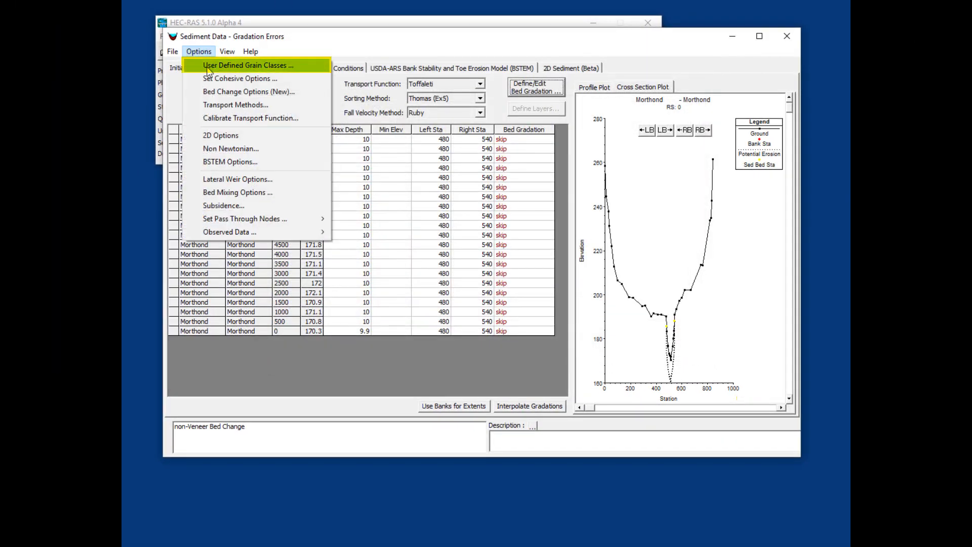
click(207, 67)
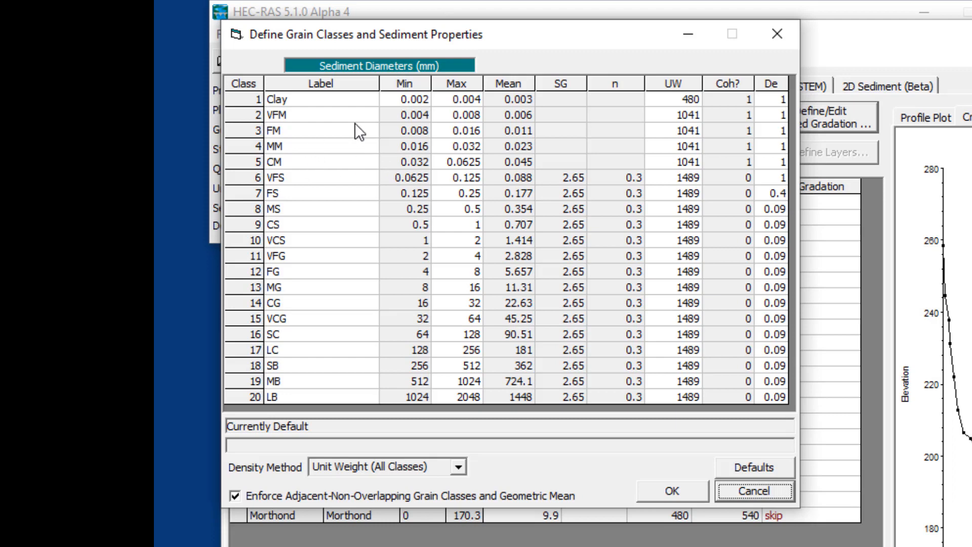
click(320, 146)
click(299, 191)
click(308, 178)
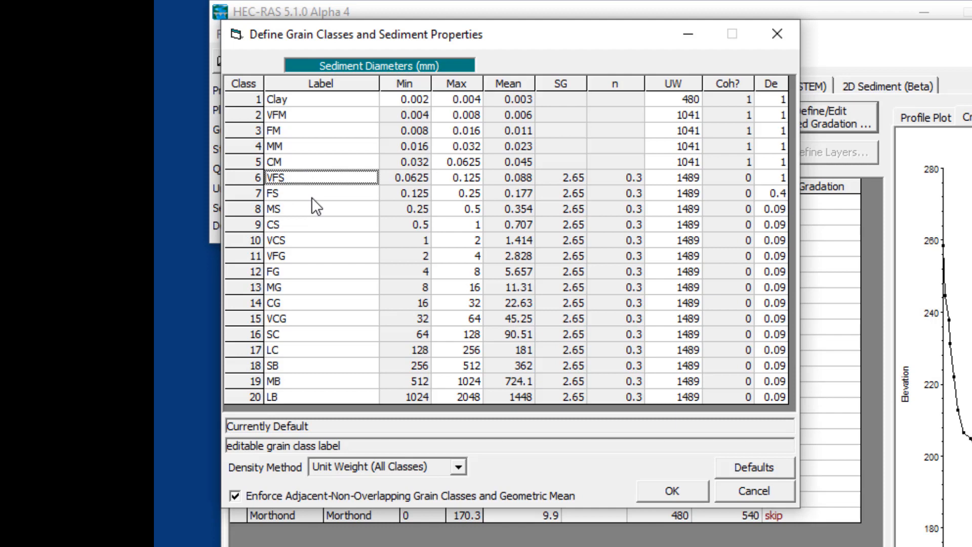
click(311, 193)
key(Delete)
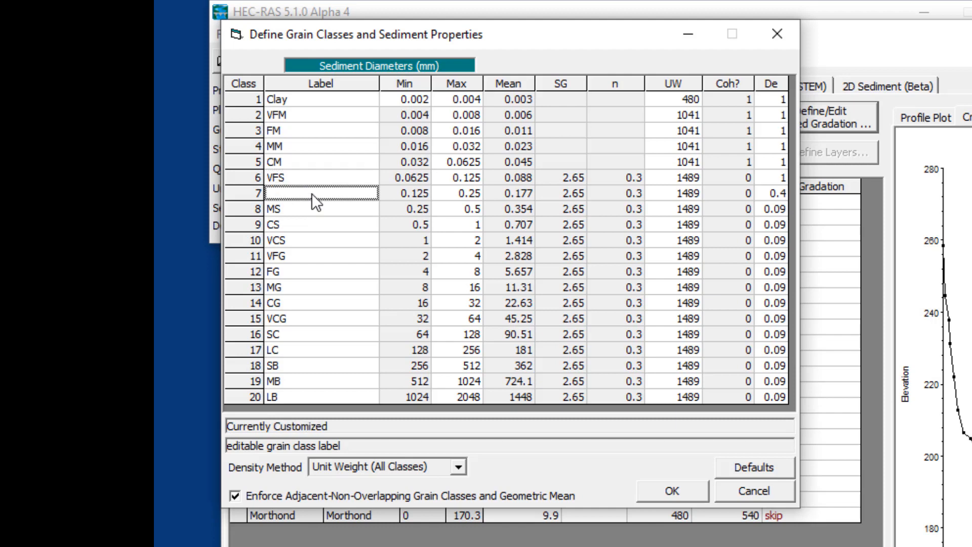
Copy the MS label into class 7.
click(307, 209)
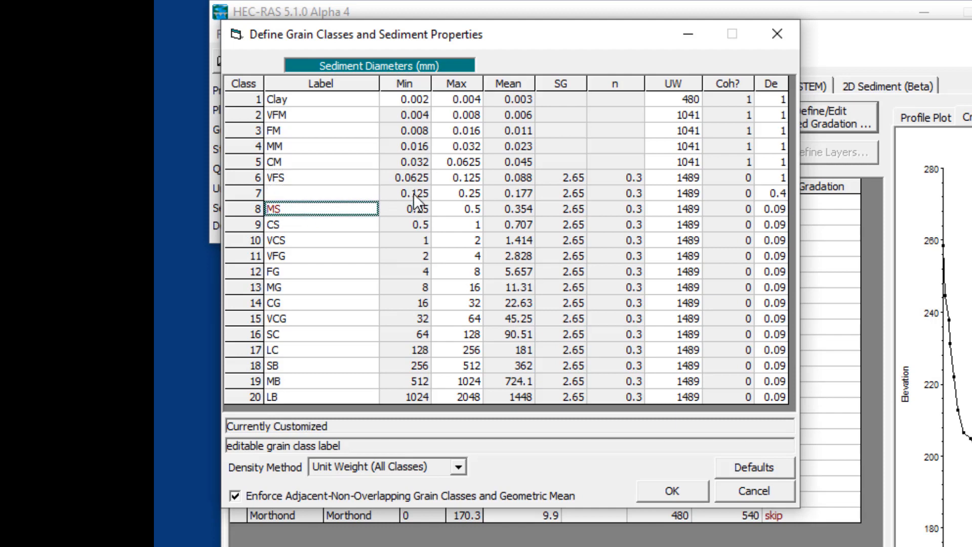
click(356, 193)
text(MS)
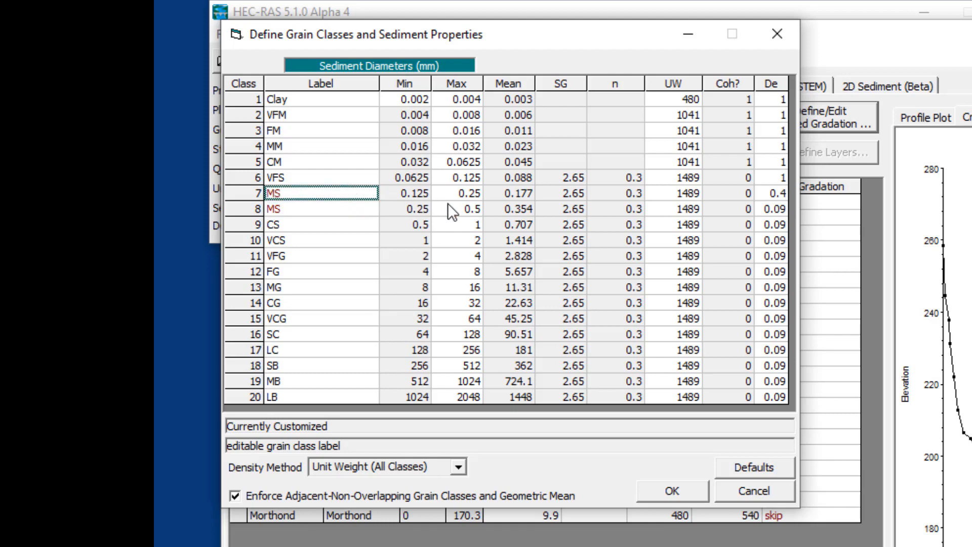
Set the VFS class maximum diameter to 0.25 and class 7's maximum to 1.
click(462, 196)
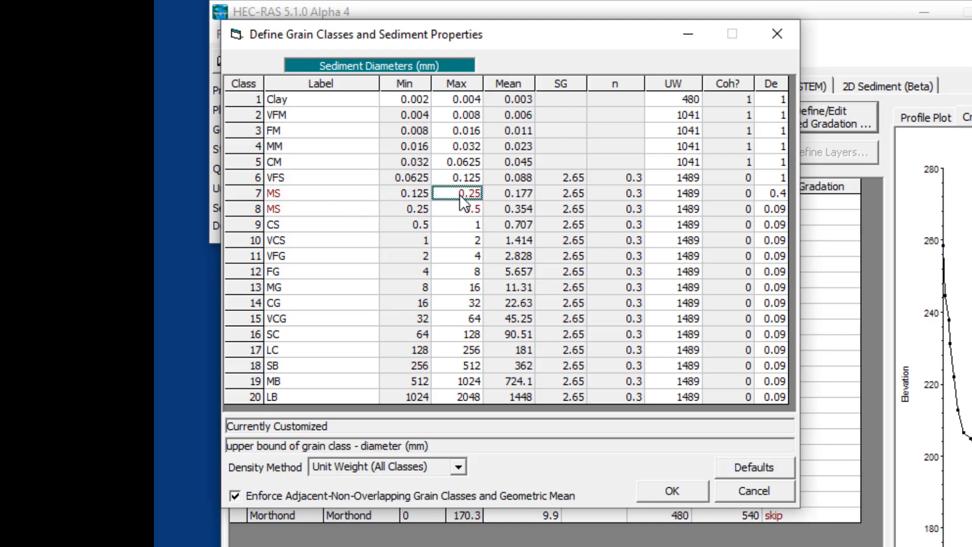
click(464, 178)
text(0.25)
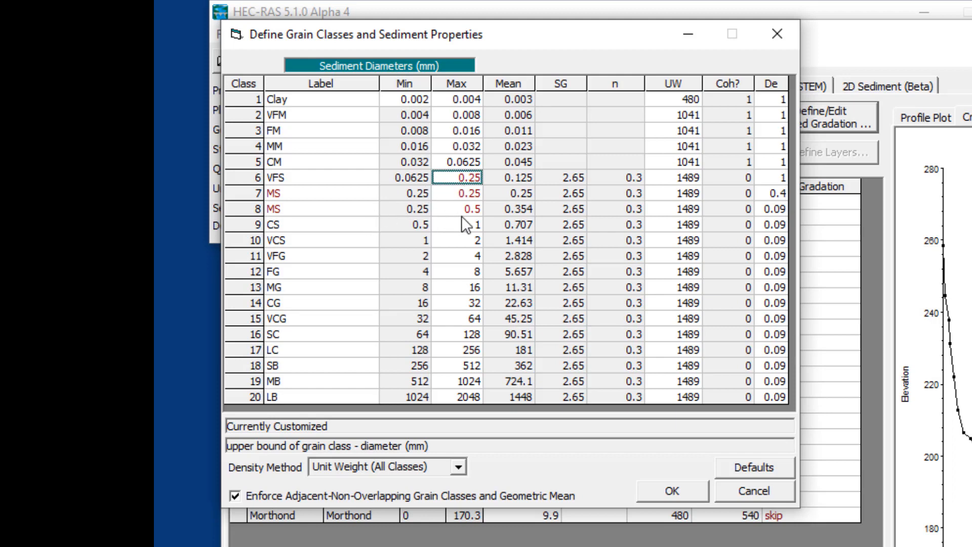
click(470, 223)
click(470, 195)
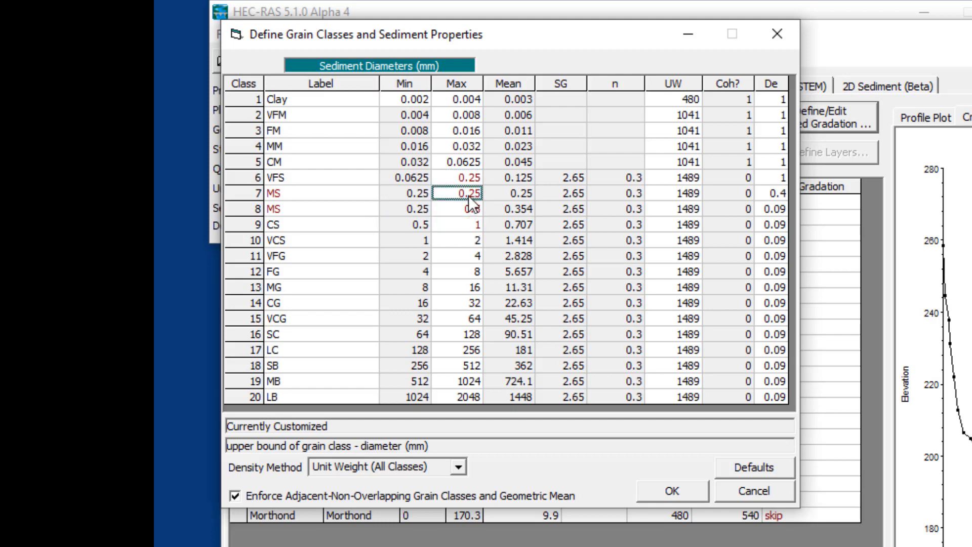
text(1)
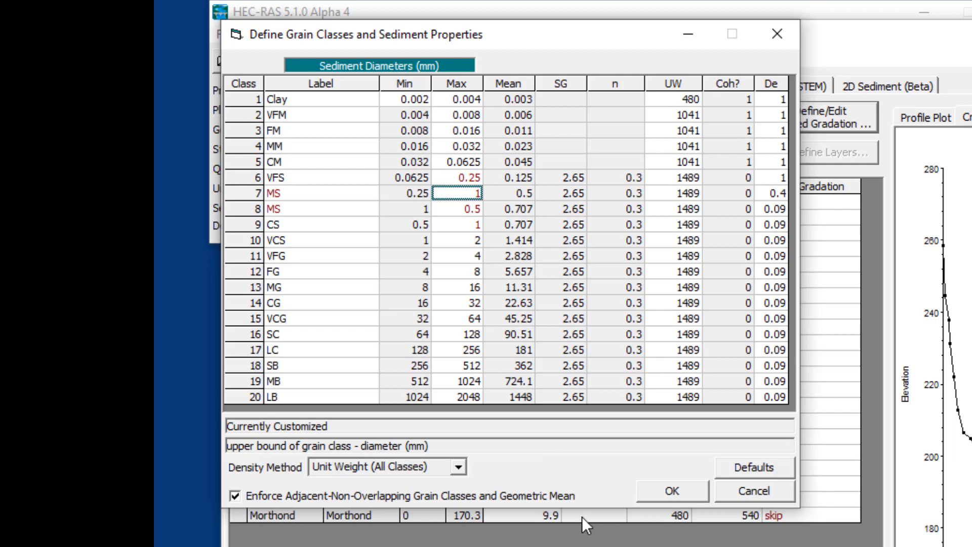
Cancel the grain class edits and assign the Coarse-Graded bed gradation to every cross section.
click(770, 500)
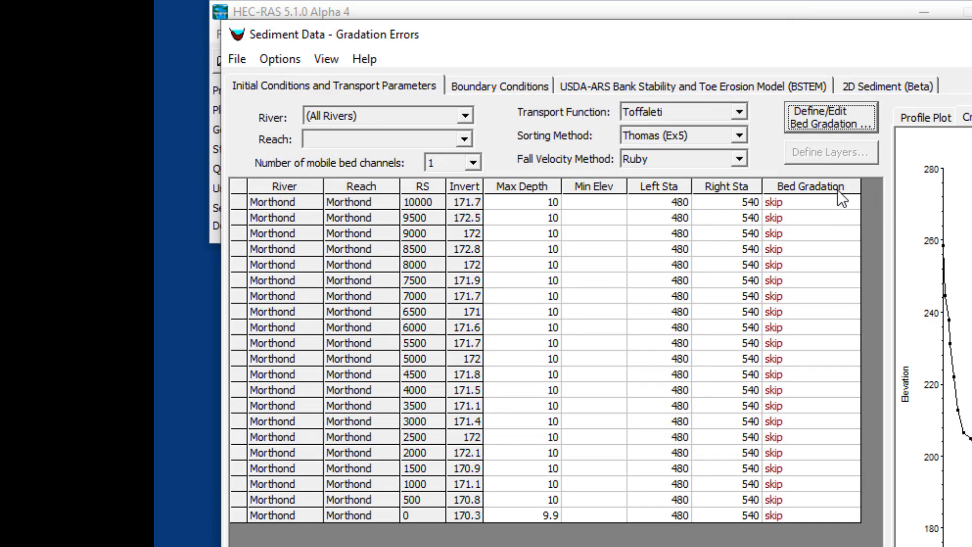
click(837, 198)
click(837, 197)
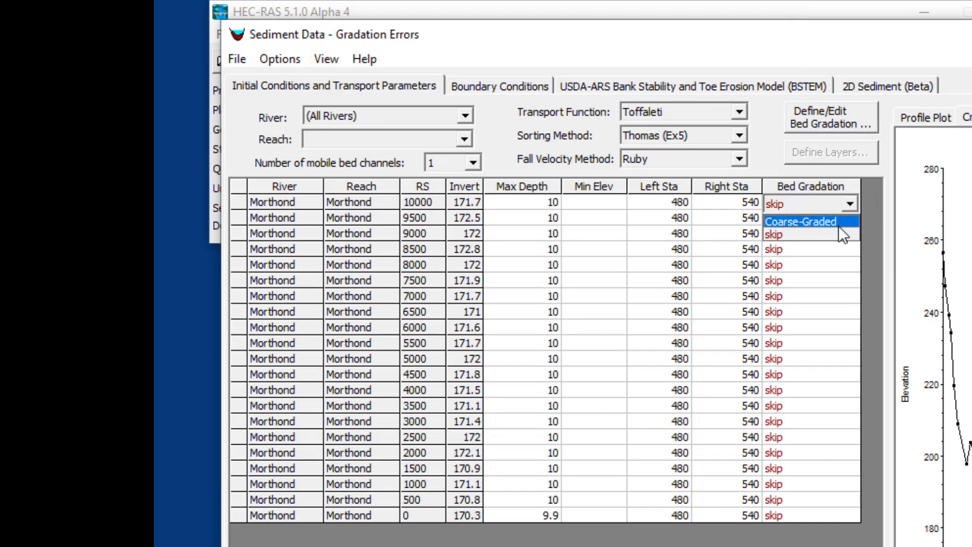
click(839, 225)
drag(859, 205, 846, 516)
Open the Coarse-Graded bed gradation and re-enter the CM percent finer as 0 and the CG percent finer as 100.
click(832, 117)
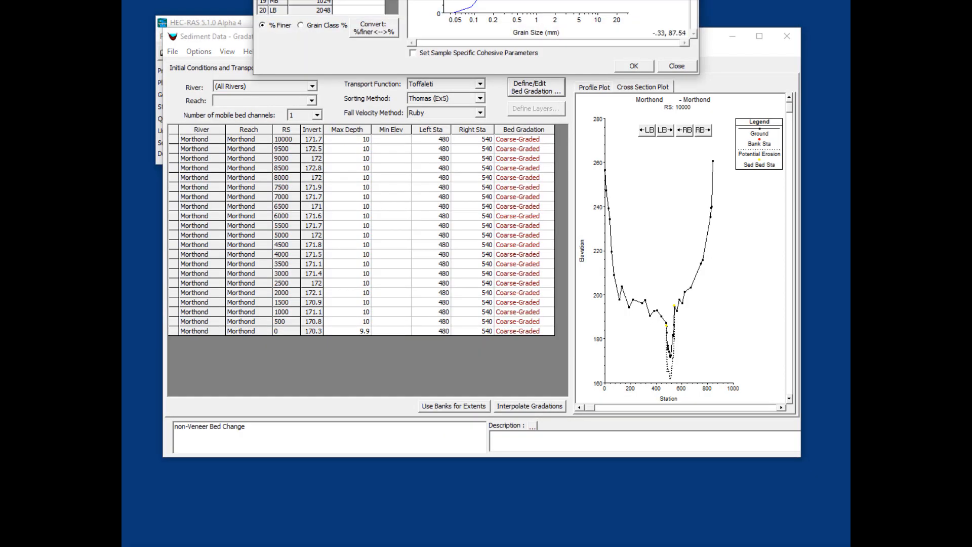
drag(471, 0, 471, 64)
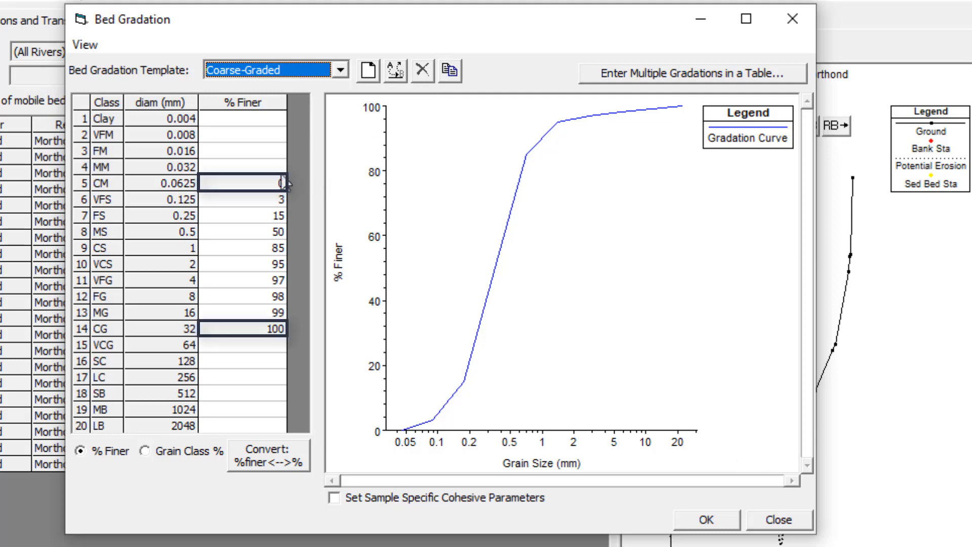
click(267, 329)
key(Delete)
key(Delete)
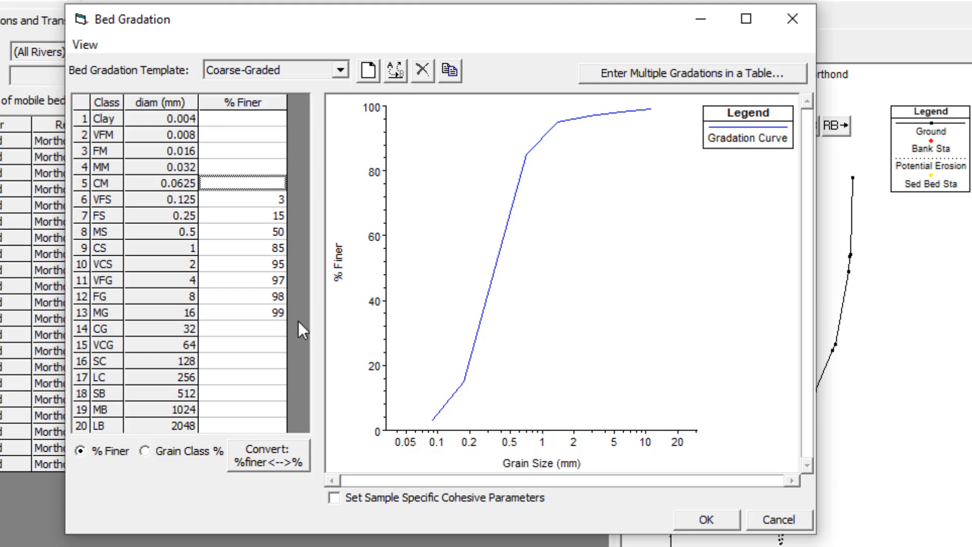
click(256, 327)
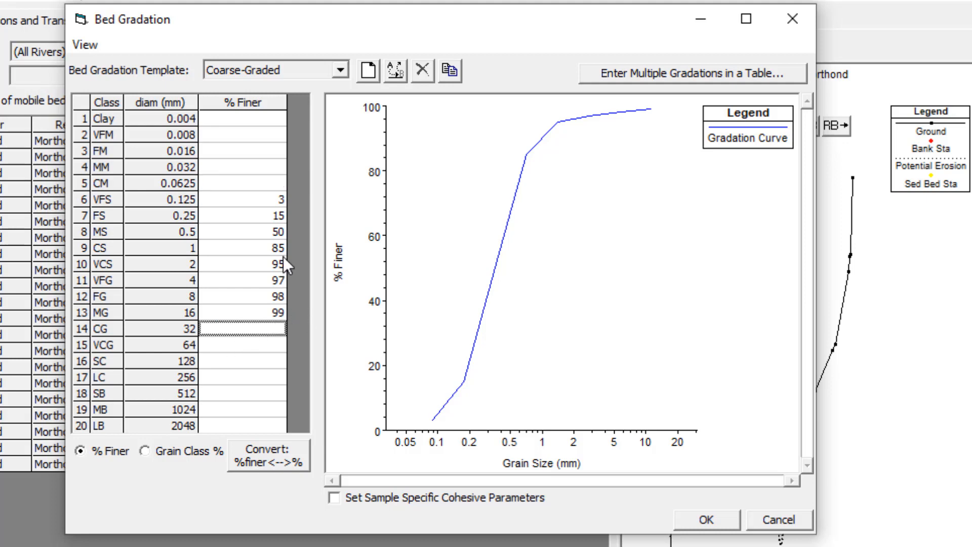
click(273, 182)
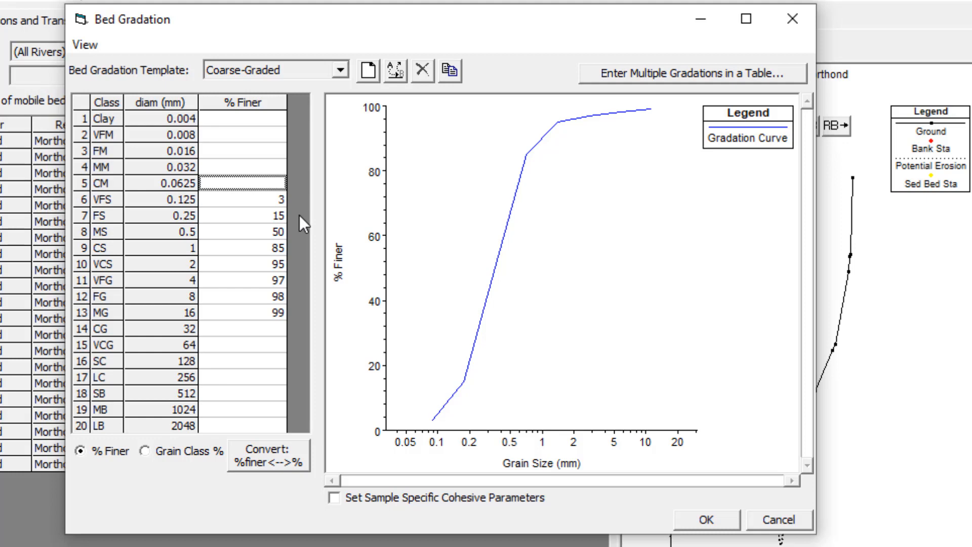
text(0)
click(276, 332)
text(100)
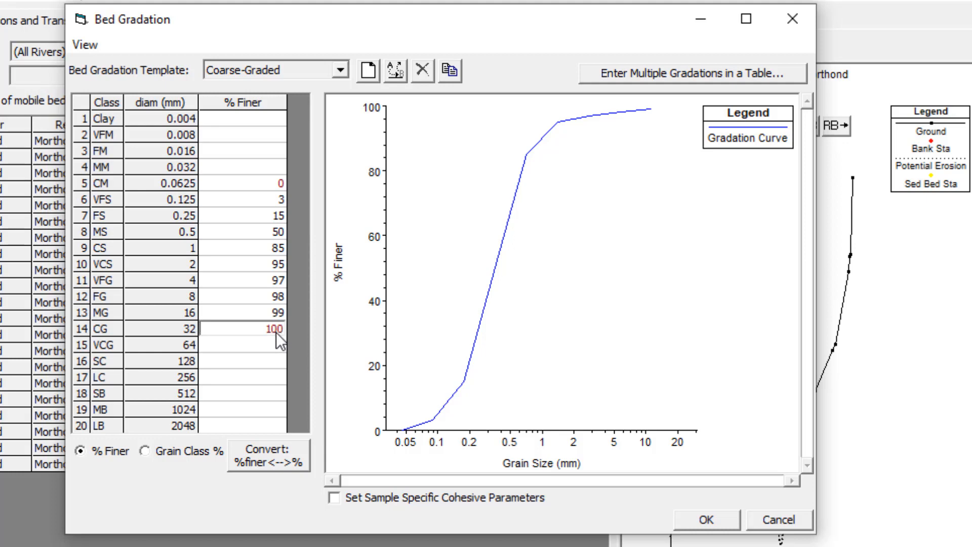
click(264, 212)
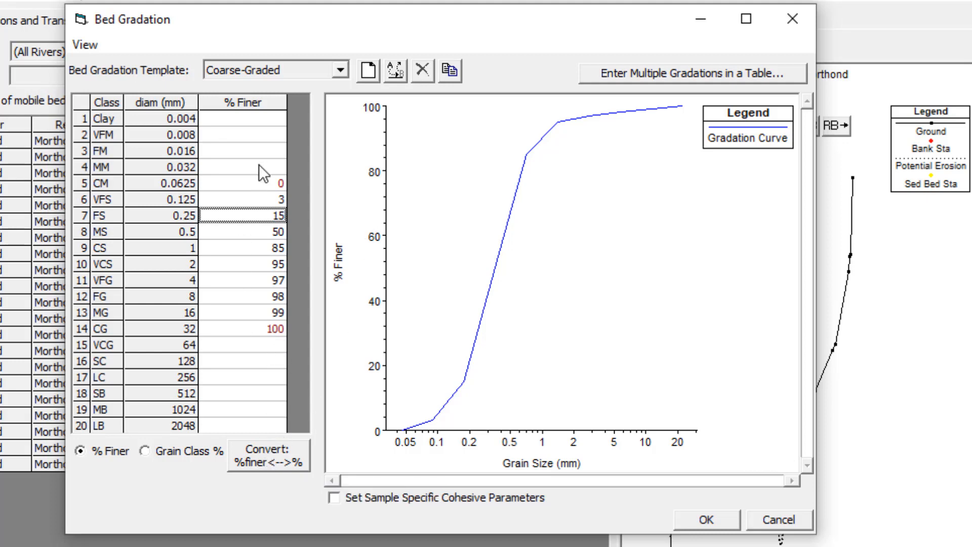
Toggle the Coarse-Graded gradation between percent finer and grain class percentages to compare both views.
click(277, 454)
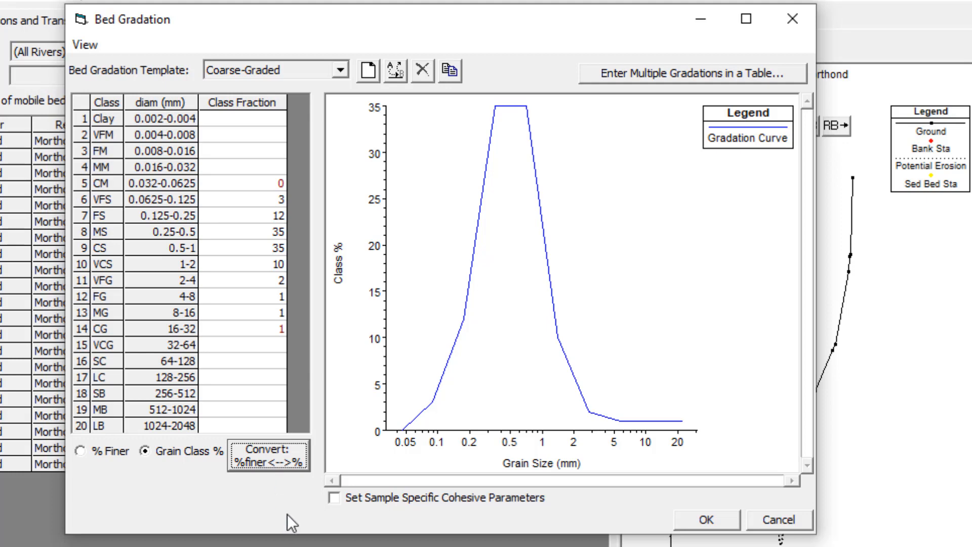
click(269, 461)
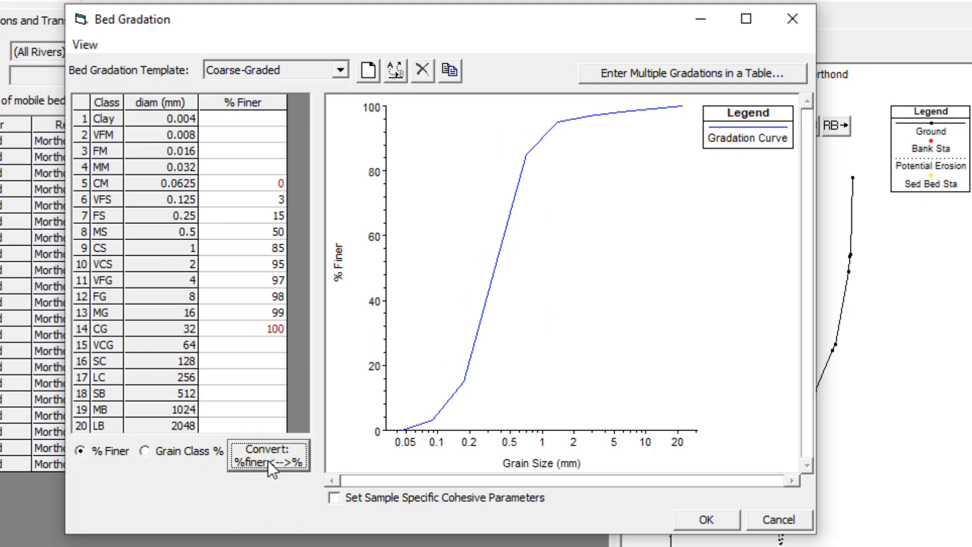
click(268, 461)
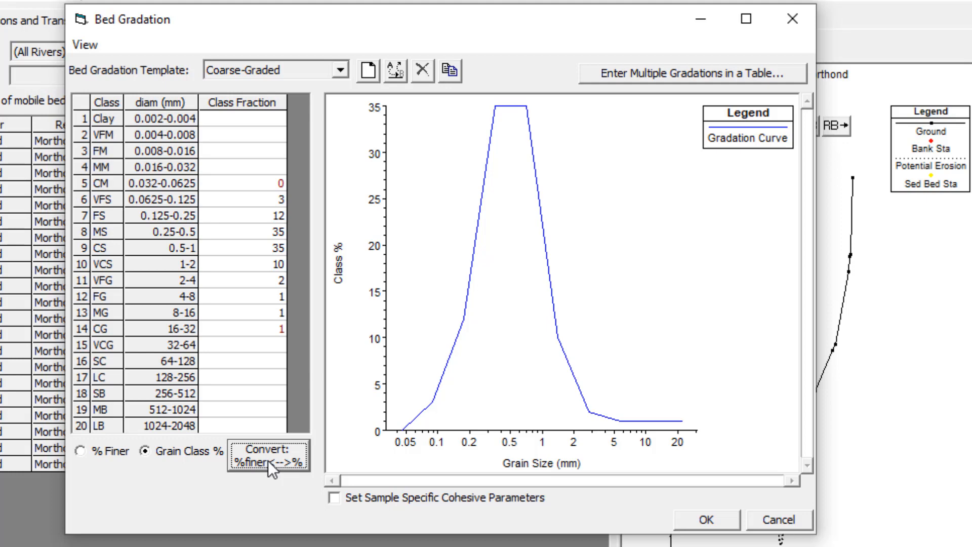
click(269, 461)
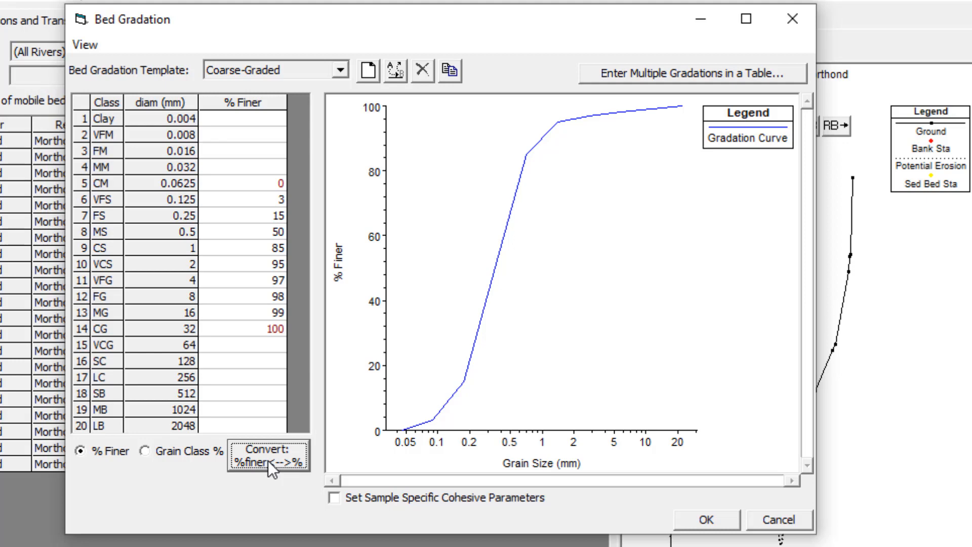
click(268, 460)
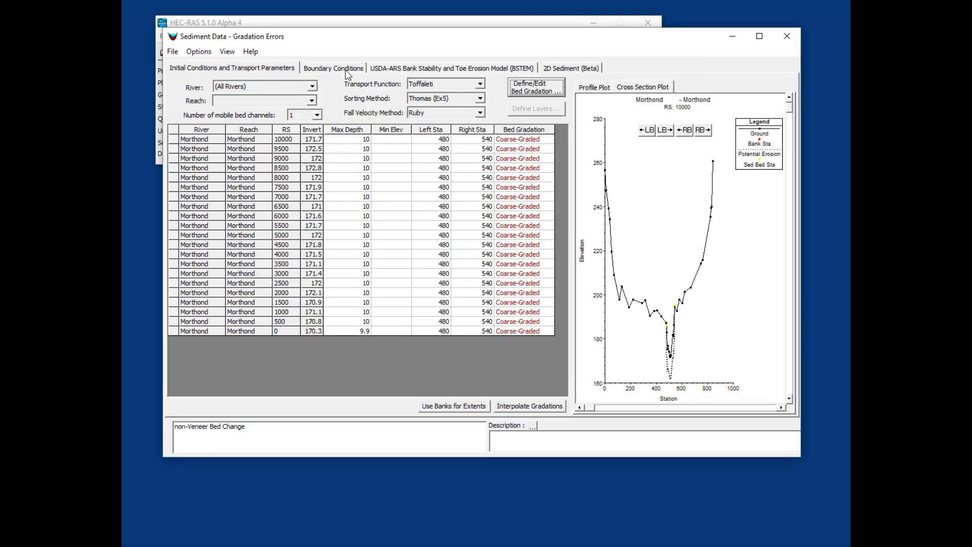
Open the rating curve boundary condition at RS 10000 and compare its grain class loads with the bed gradation.
click(340, 70)
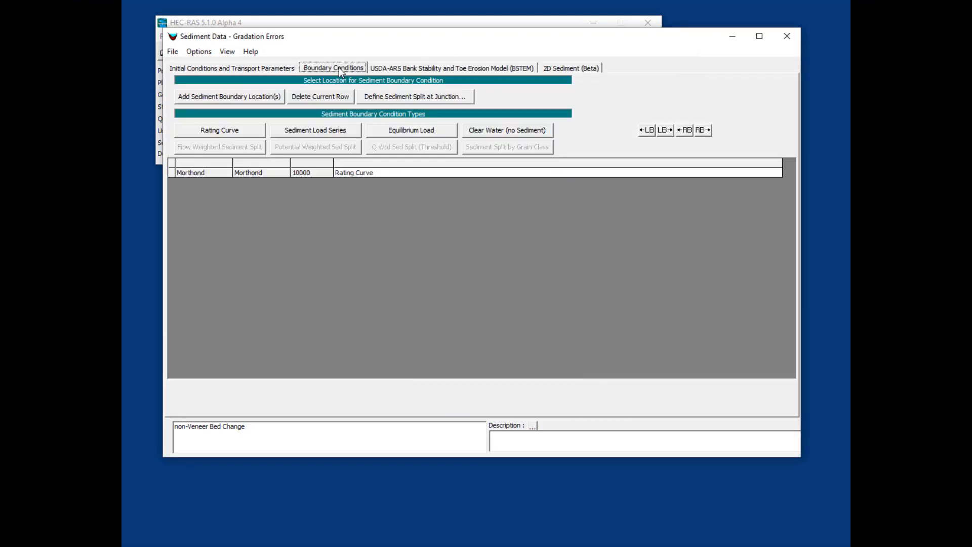
click(359, 173)
drag(432, 143, 553, 93)
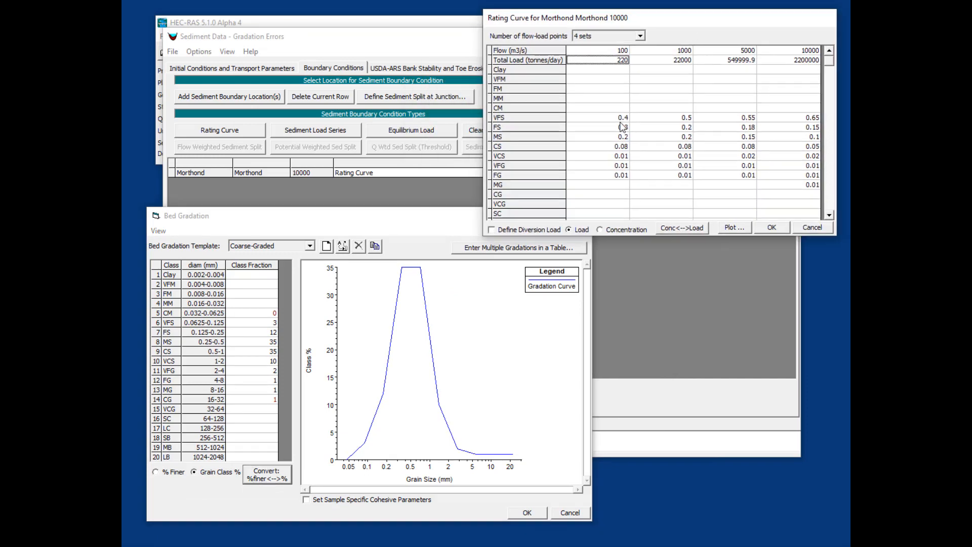
drag(622, 117, 624, 176)
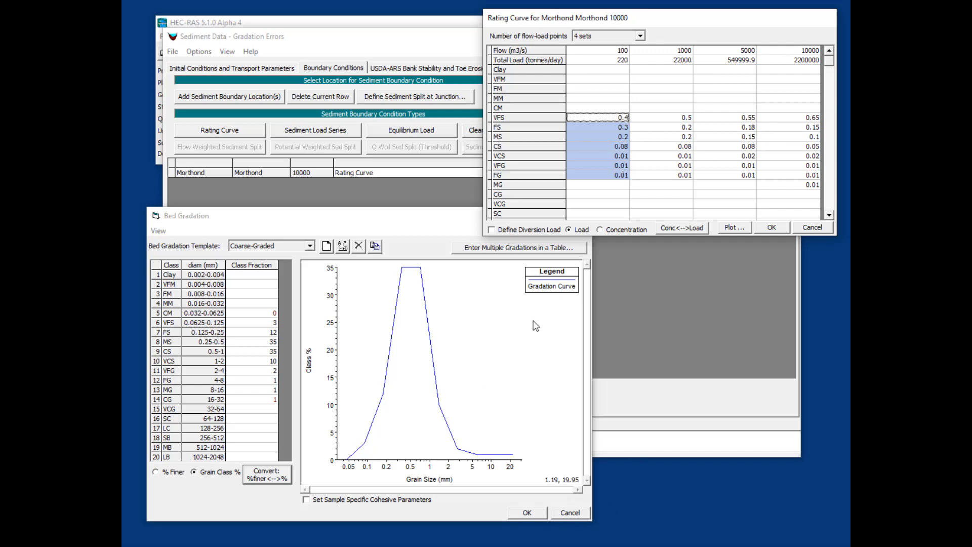
click(278, 476)
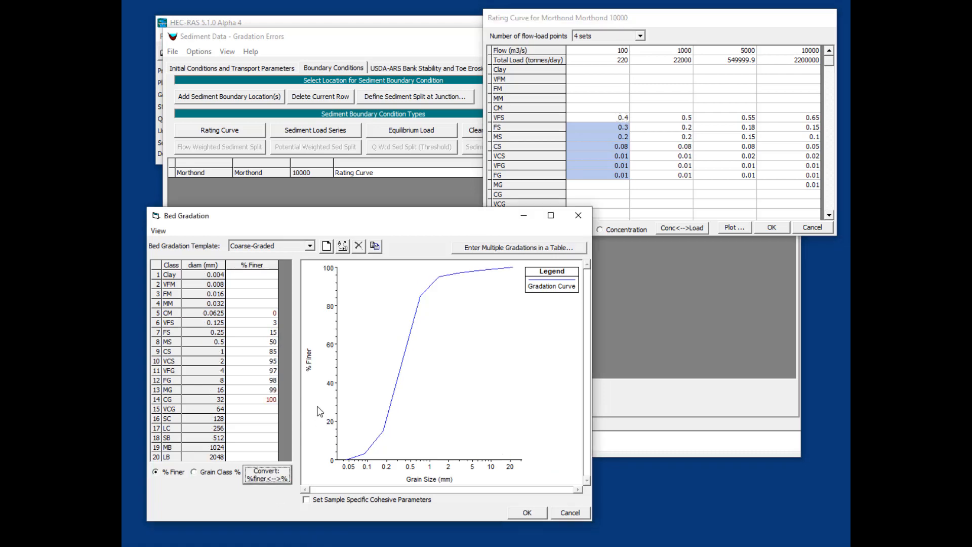